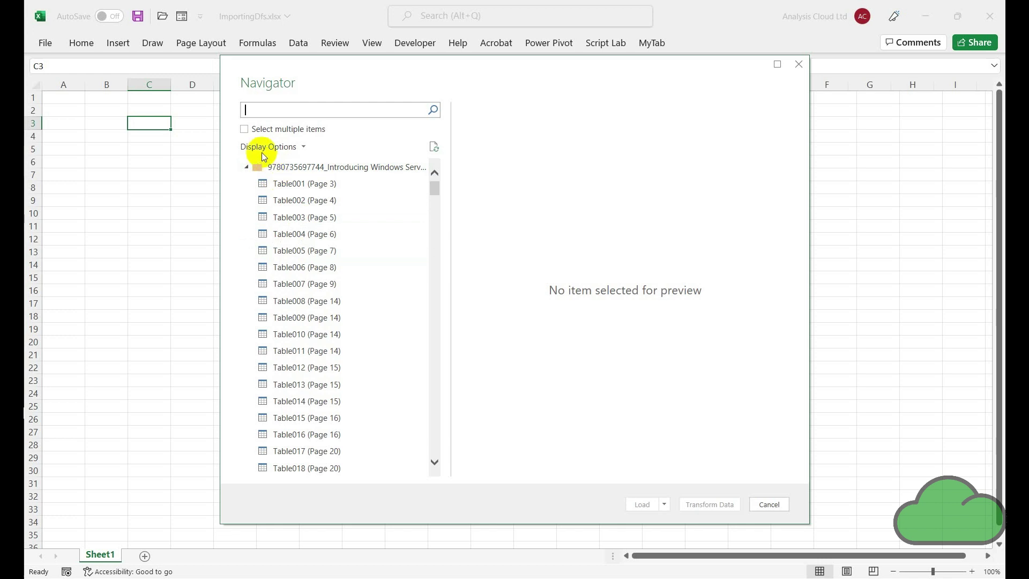
Enable multiple selection and tick Table001 through Table006 of the PDF for import.
left_click(246, 130)
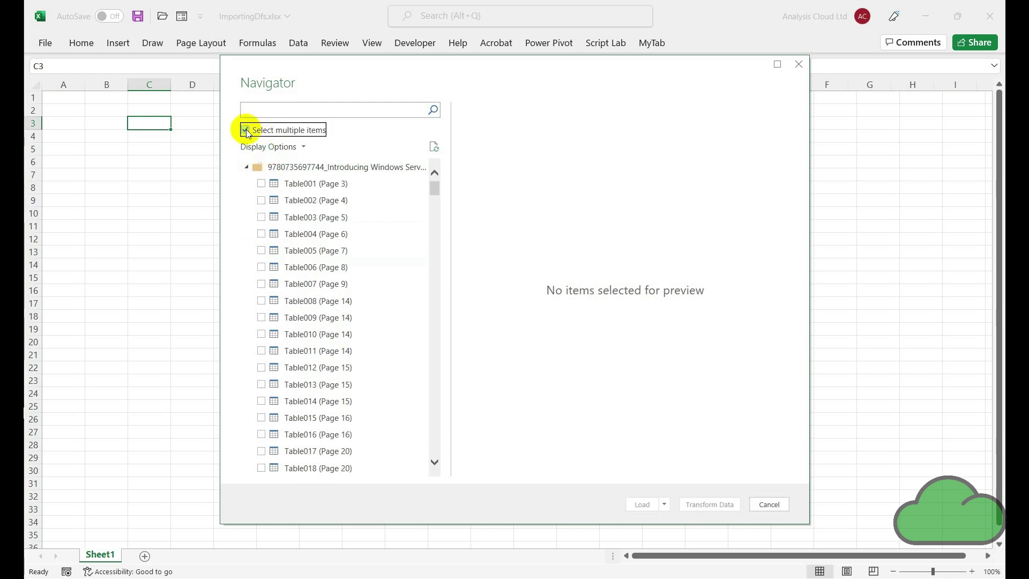
left_click(262, 185)
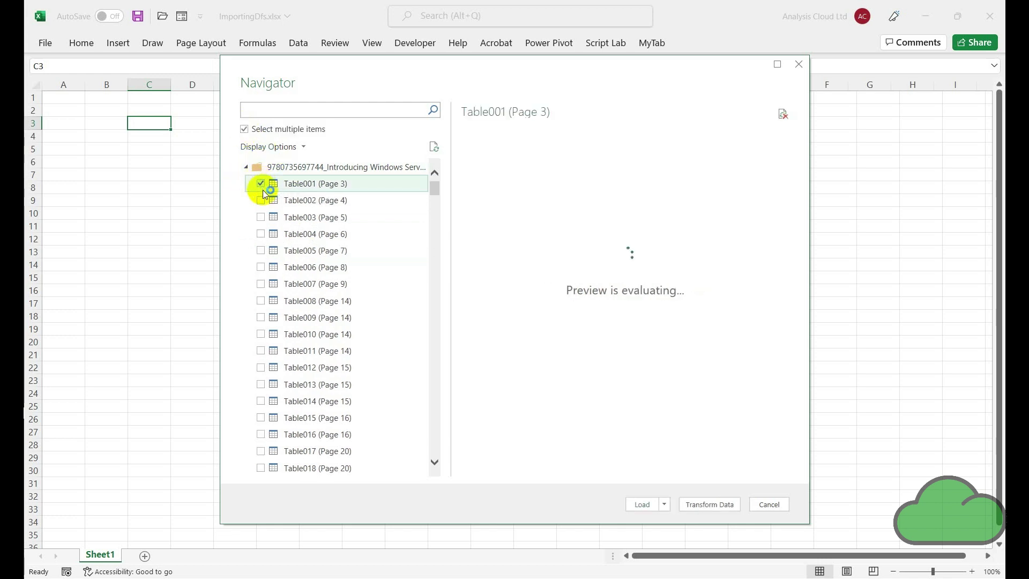
left_click(262, 217)
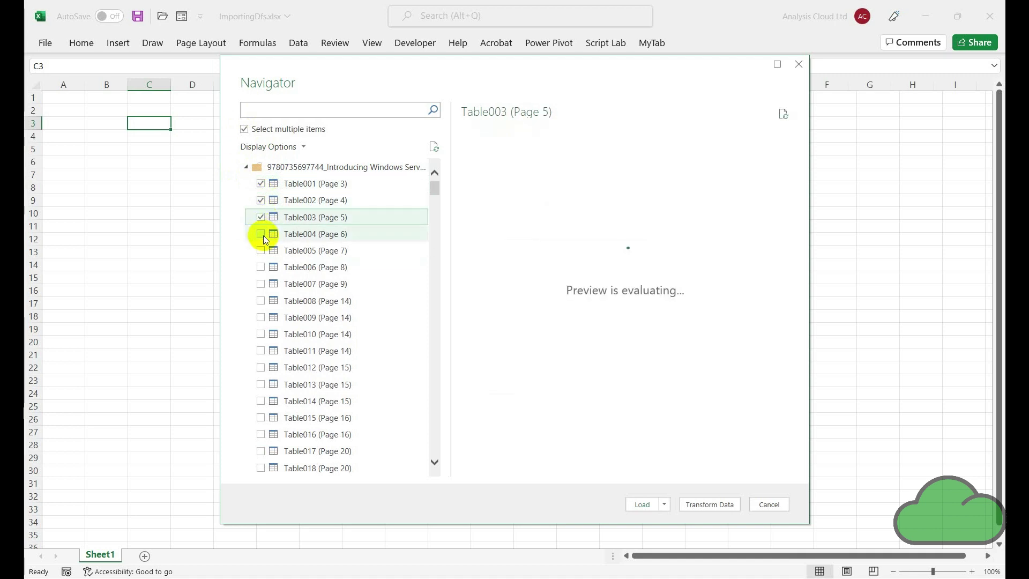
left_click(262, 250)
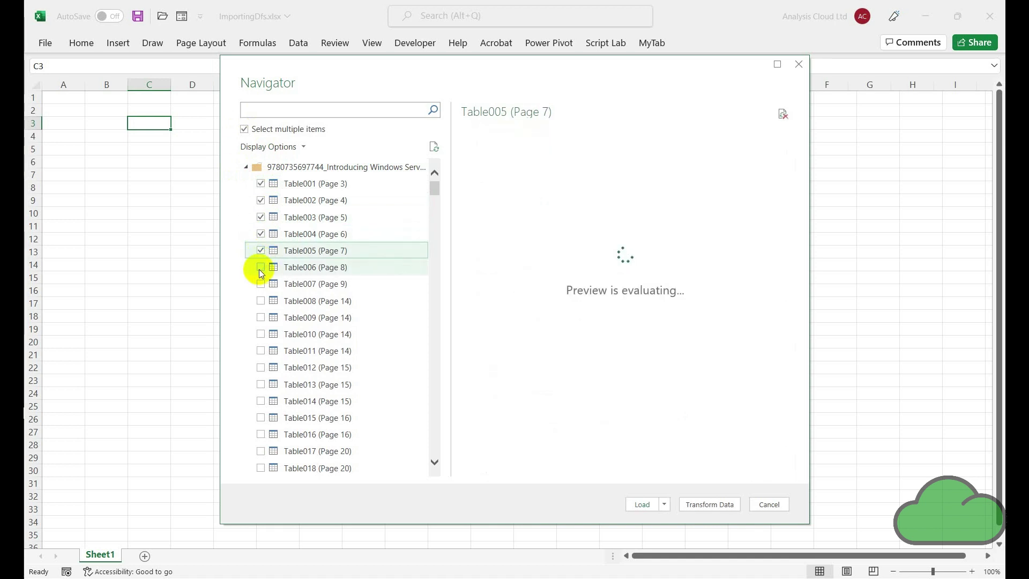
left_click(260, 268)
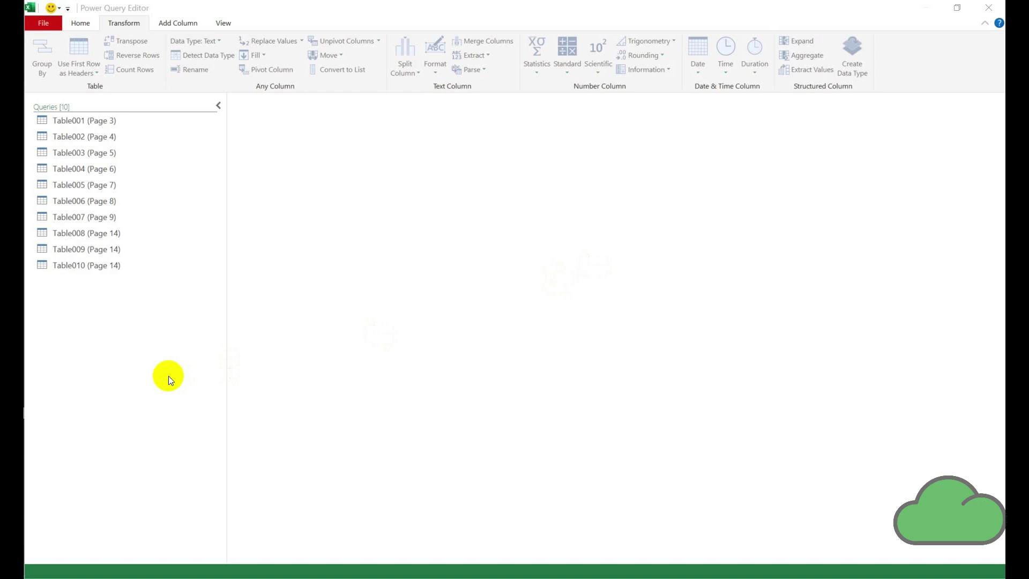
Start a new query from the Introducing Windows Server 2016 PDF under Recent Sources.
right_click(134, 361)
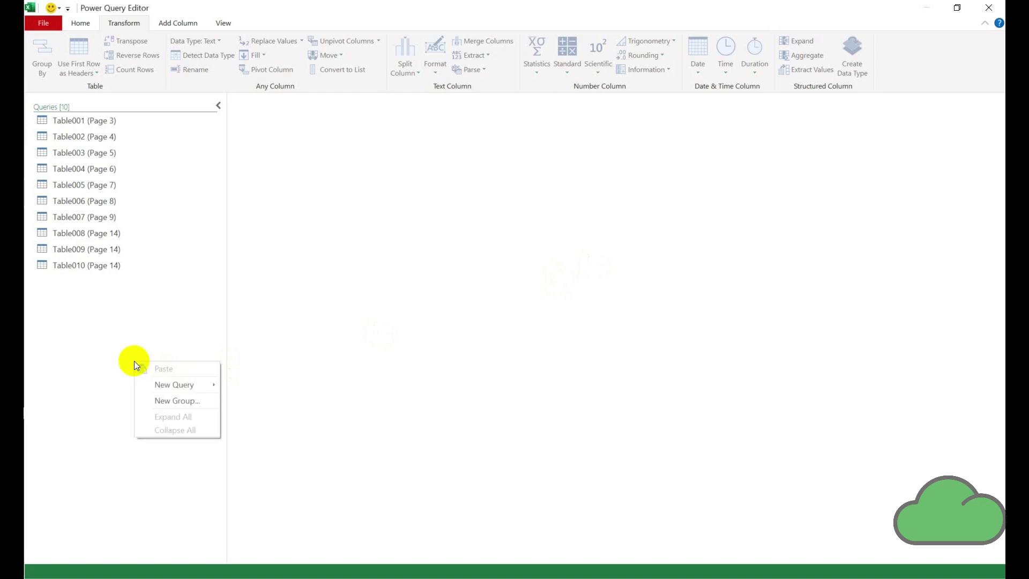
mouse_move(165, 387)
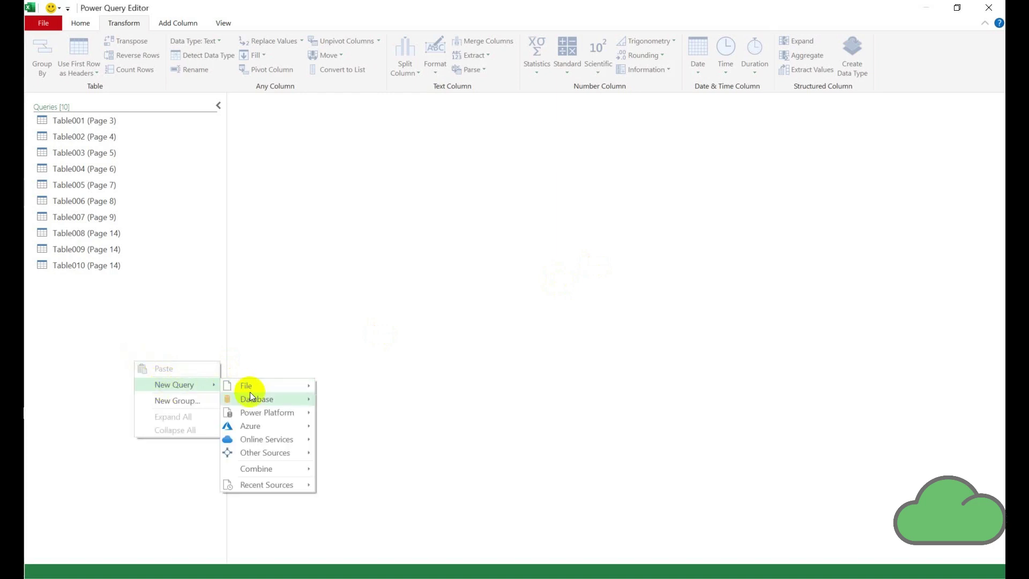
mouse_move(256, 487)
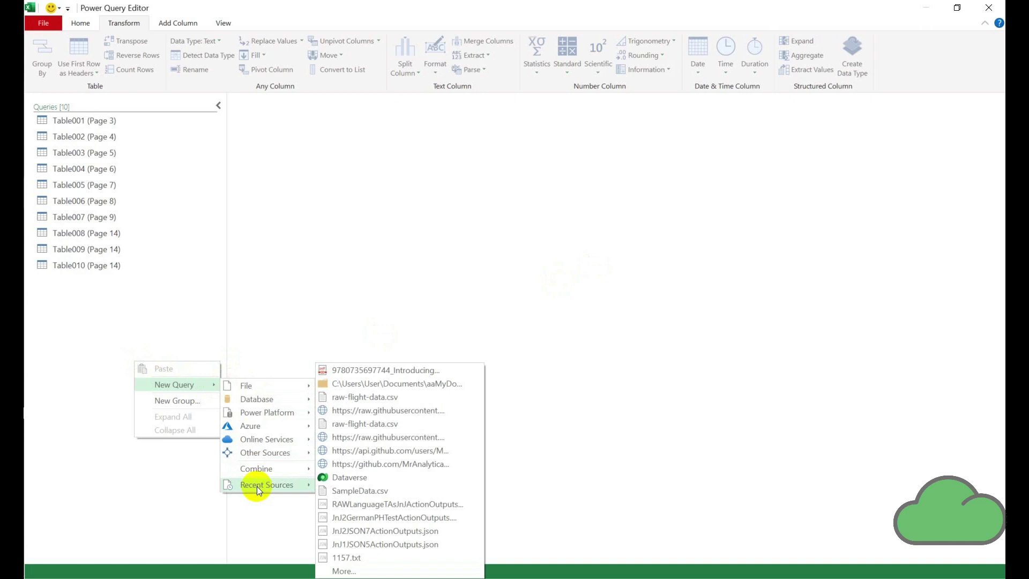
left_click(416, 374)
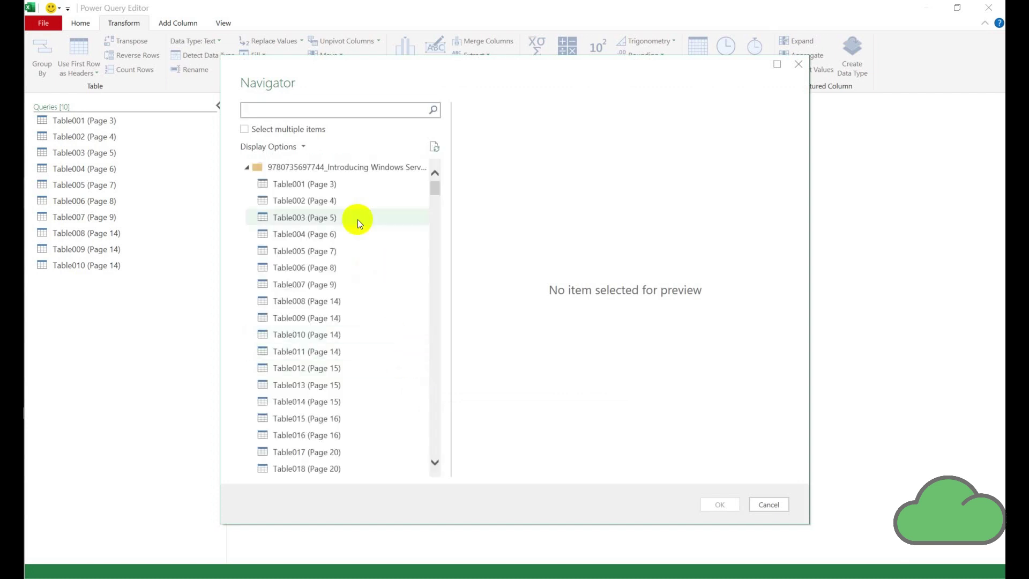
Enable multiple selection and scroll through the PDF's tables and pages, then back to the top.
left_click(245, 131)
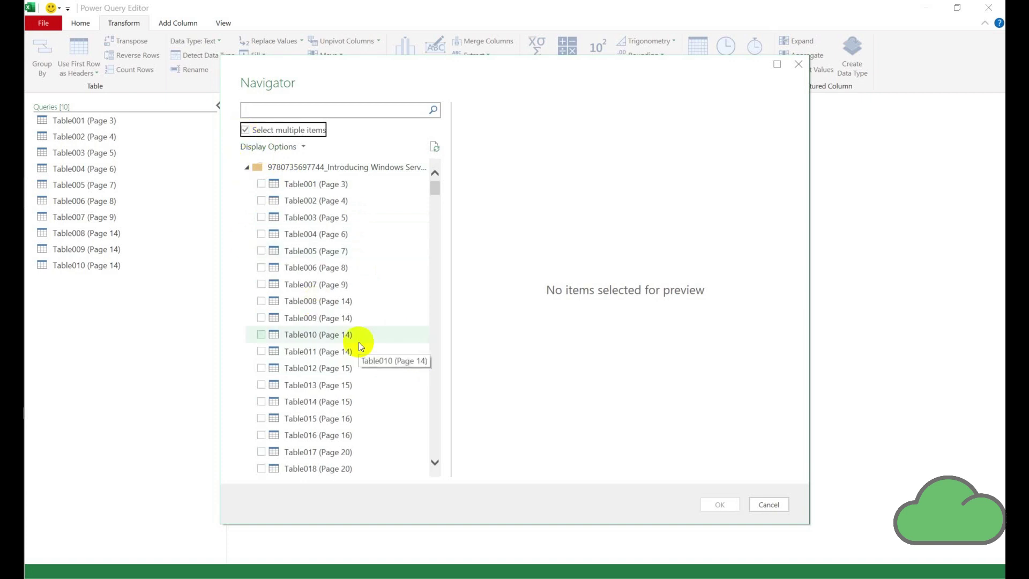
left_click(435, 433)
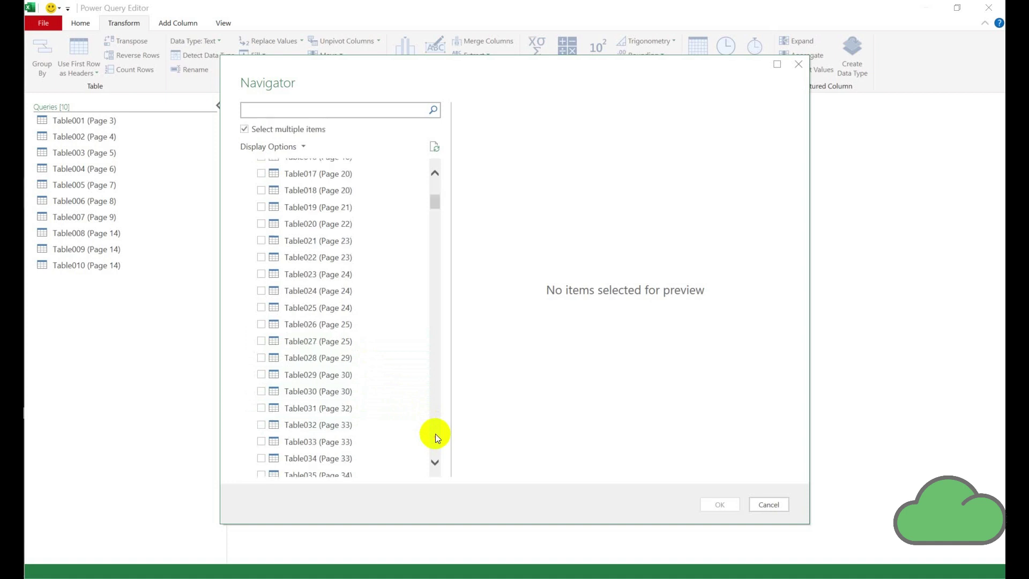
left_click(435, 433)
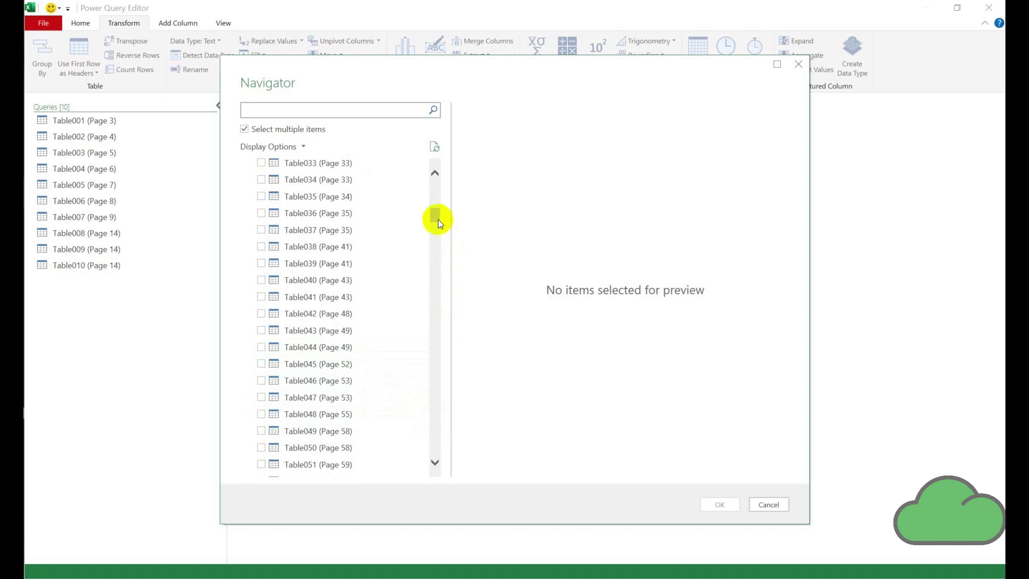
left_click_drag(435, 216, 436, 470)
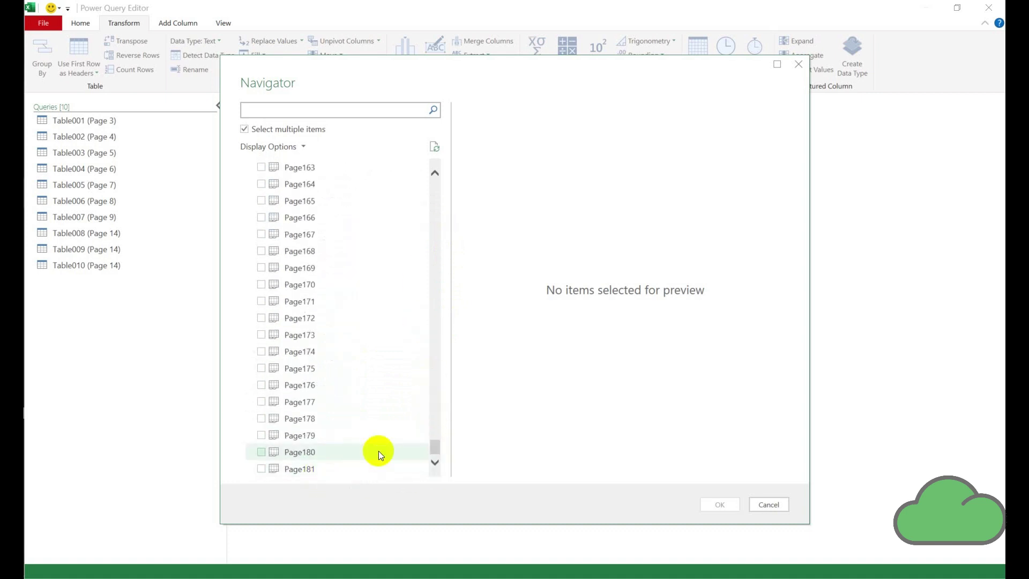
left_click_drag(434, 448, 434, 311)
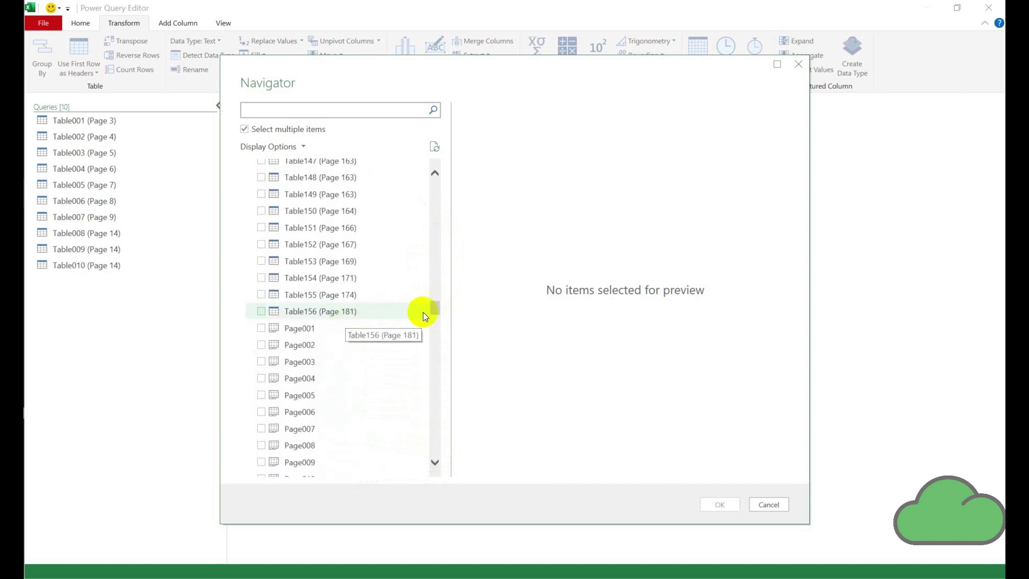
left_click_drag(435, 312, 446, 176)
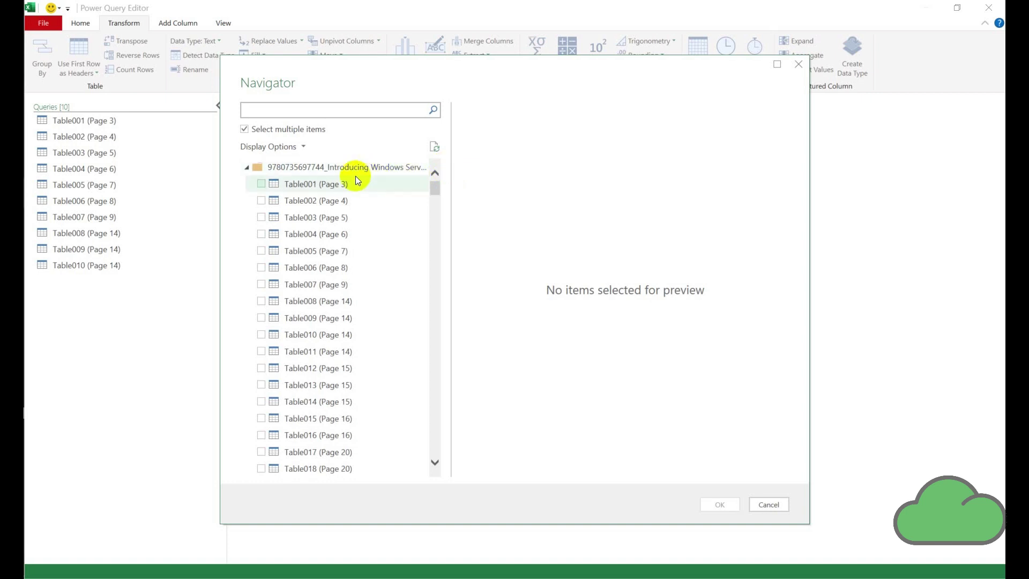
Tick Table001 to Table004 and load them as four new '(2)' queries.
left_click(259, 184)
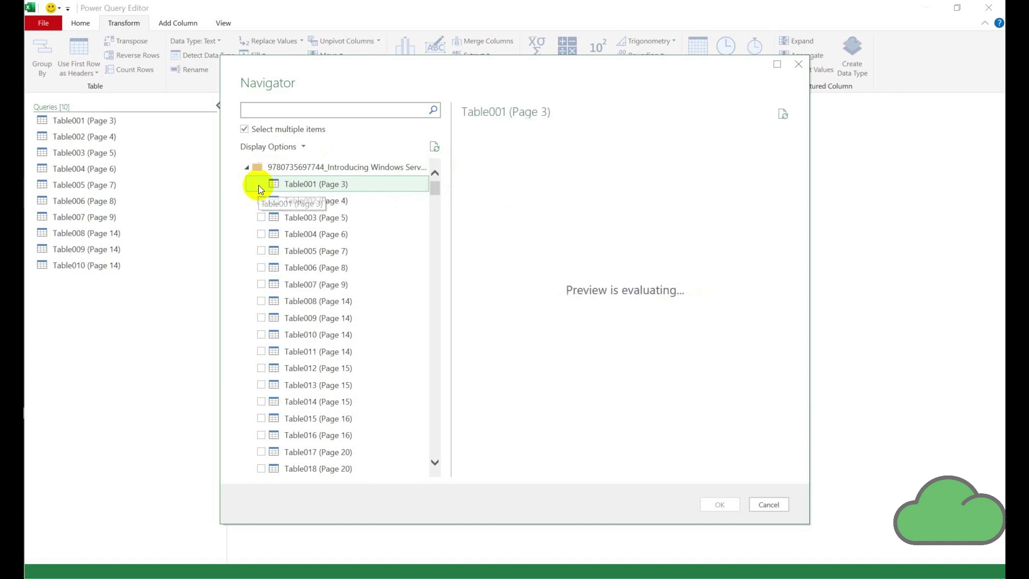
left_click(261, 201)
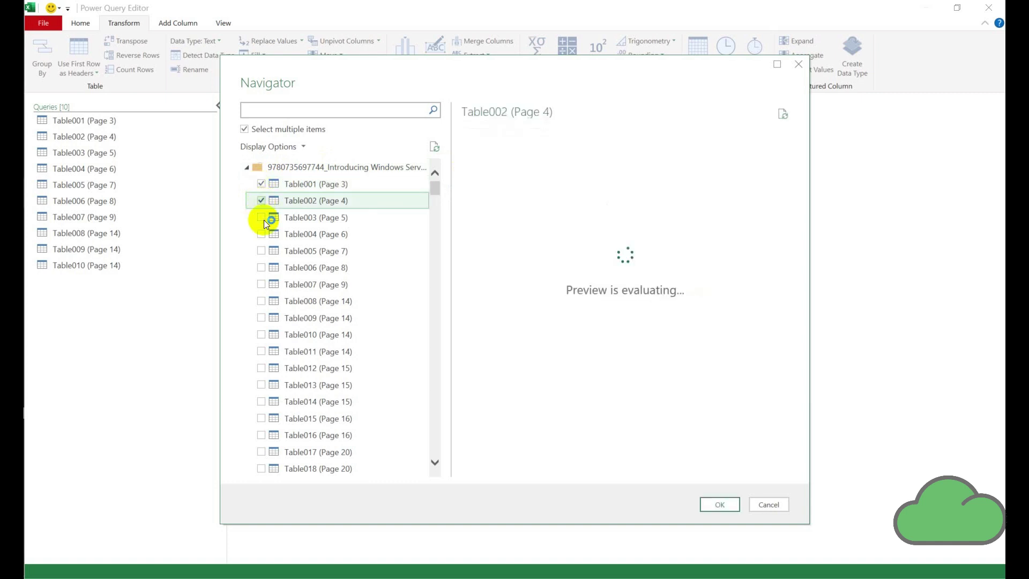
left_click(262, 233)
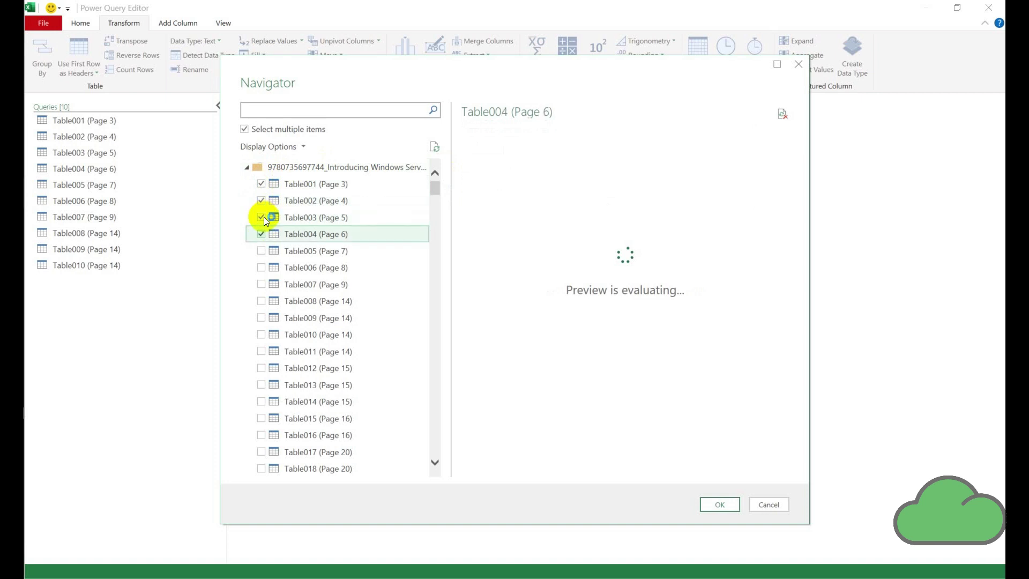
left_click(710, 502)
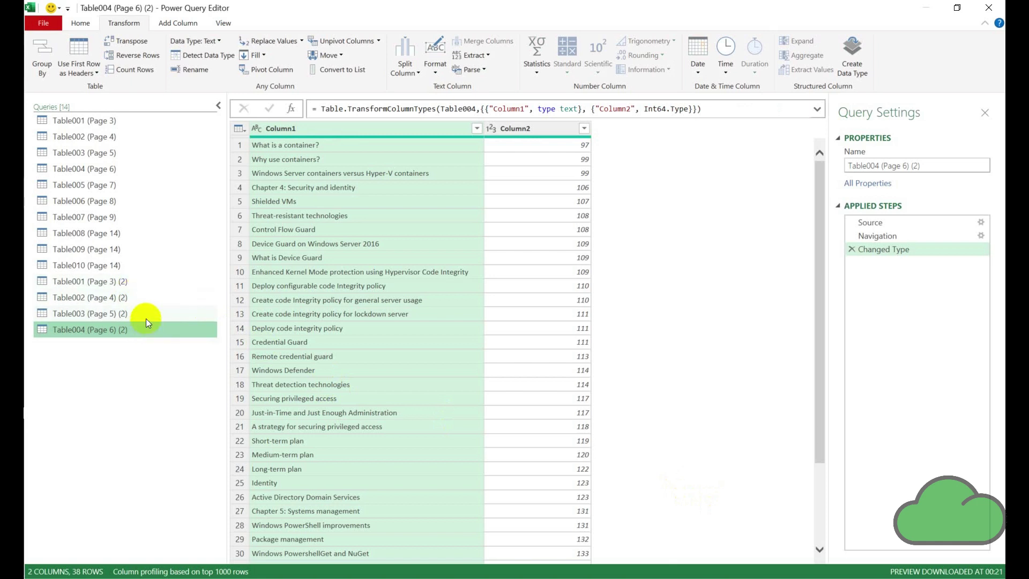
Remove the Changed Type and Navigation steps from Table001 (Page 3) (2), exposing all 337 items.
left_click(153, 284)
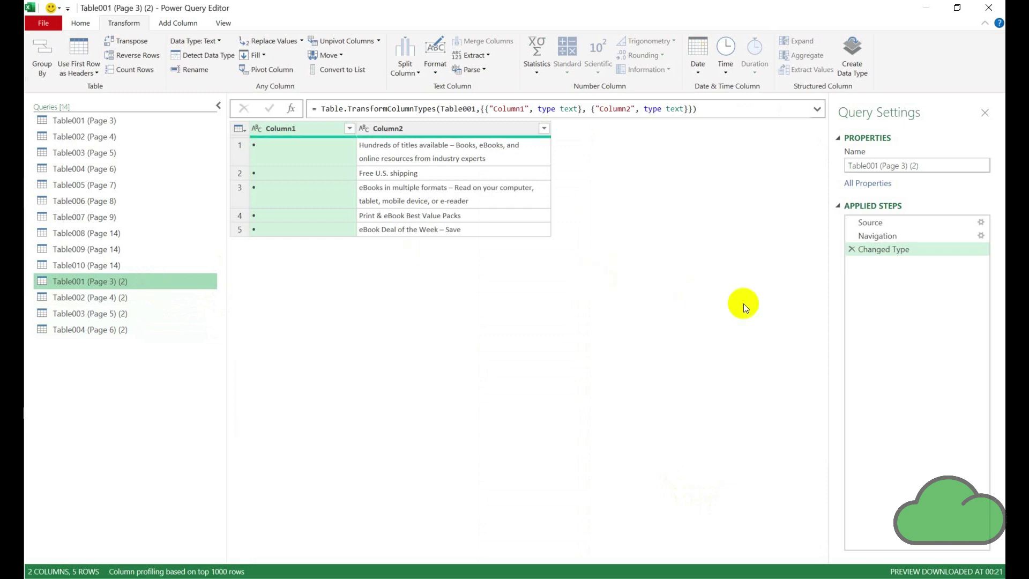
left_click(852, 250)
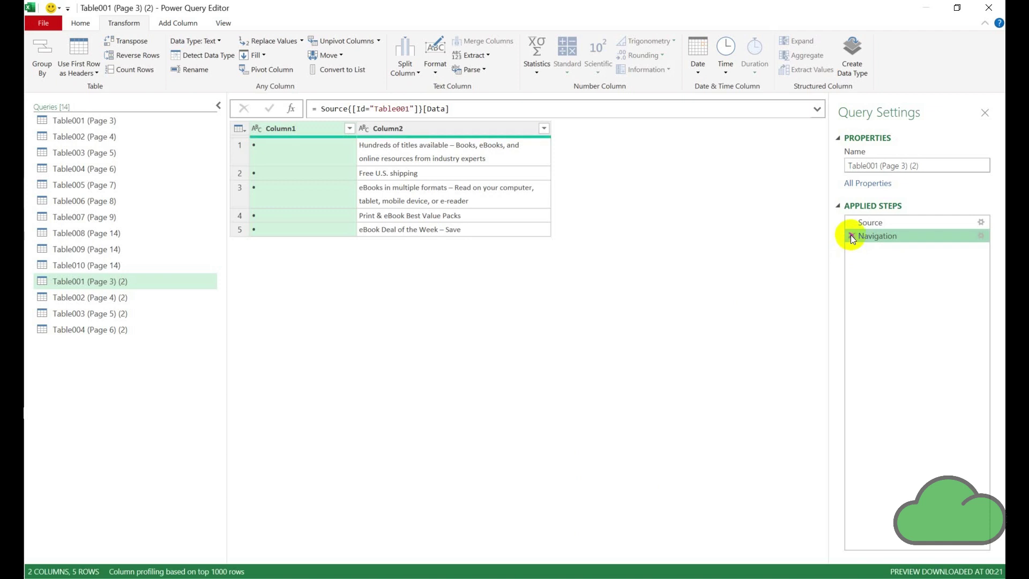
left_click(851, 236)
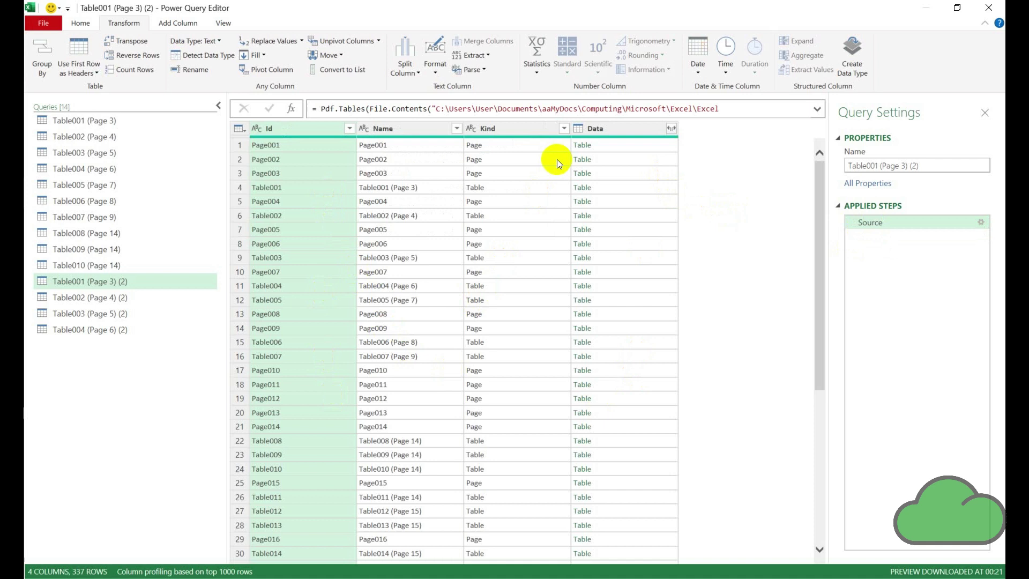
Filter the Kind column to Table only by excluding Page rows, leaving 156 rows.
left_click(563, 129)
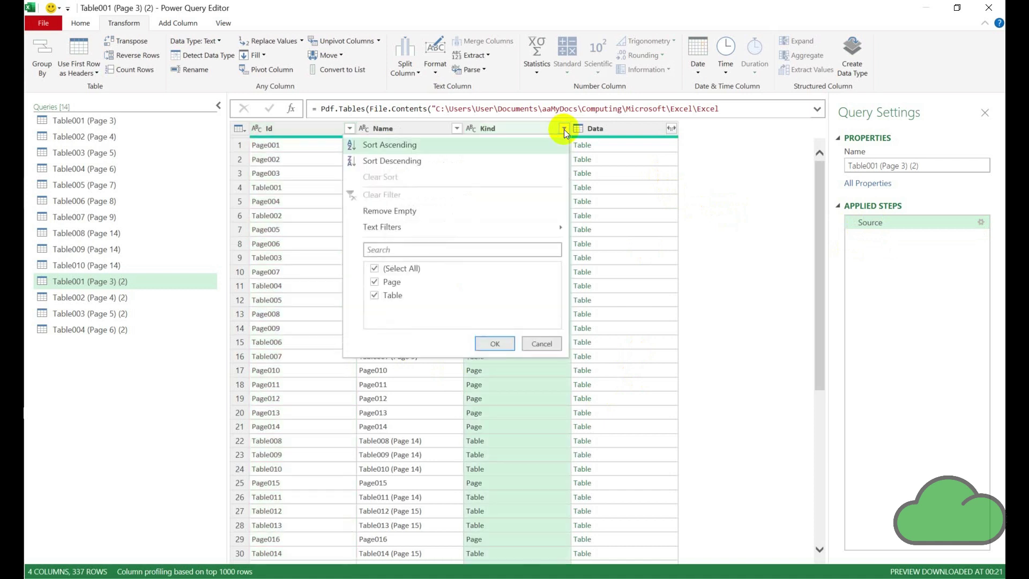
left_click(375, 283)
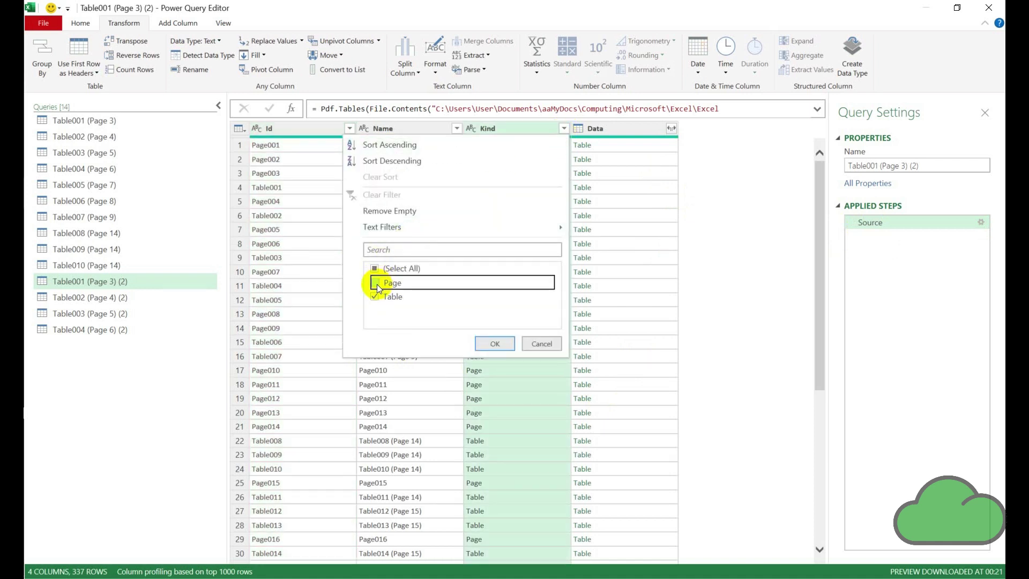
left_click(490, 343)
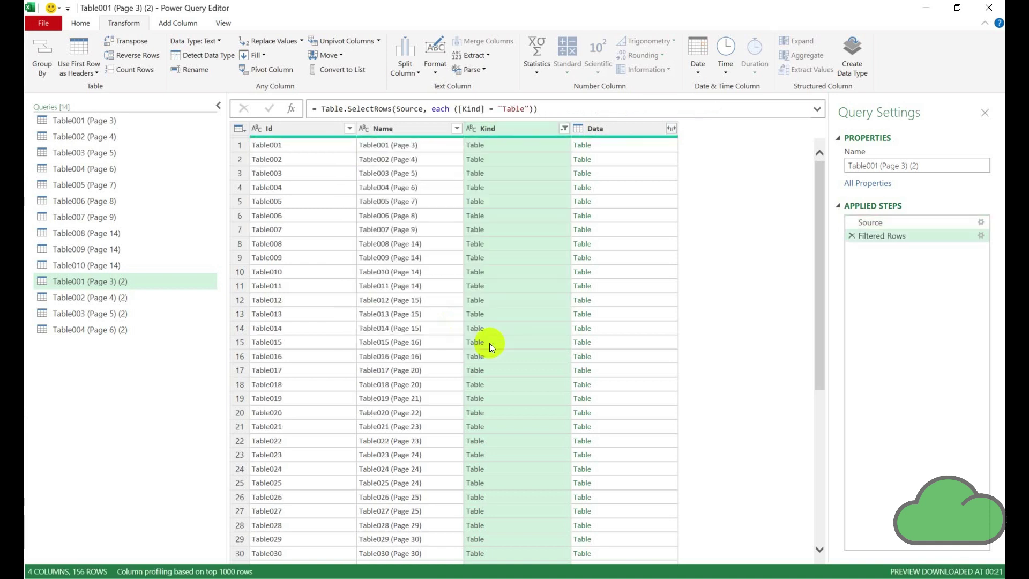
Expand the Data column into all its Data.Column fields, giving 817 rows.
left_click(671, 128)
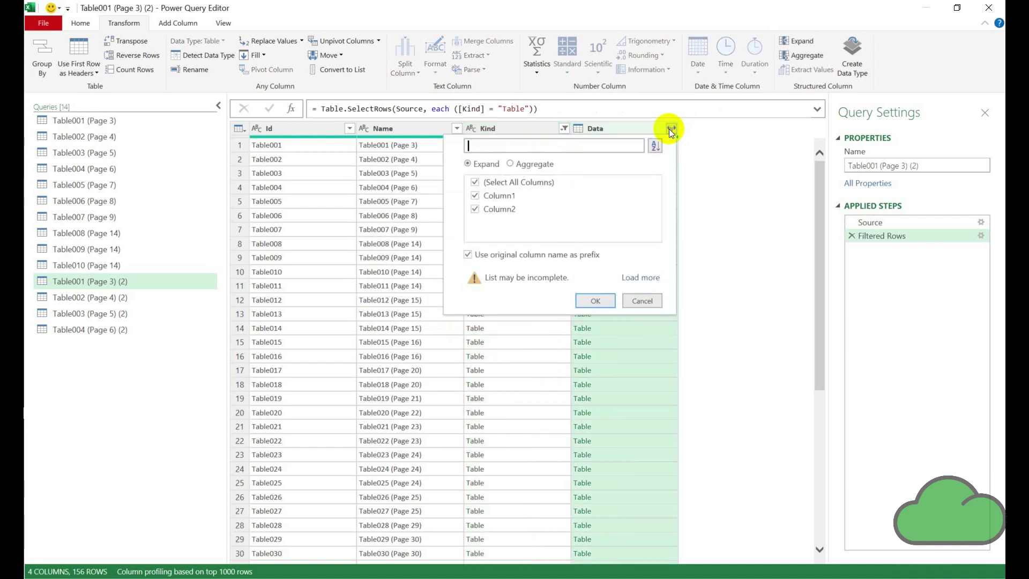
left_click(645, 279)
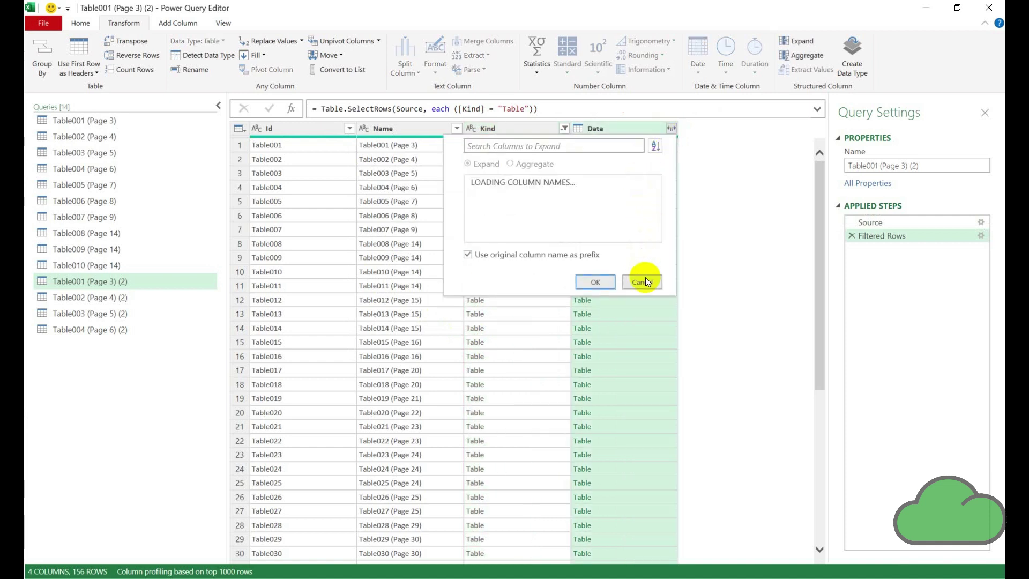
left_click(599, 322)
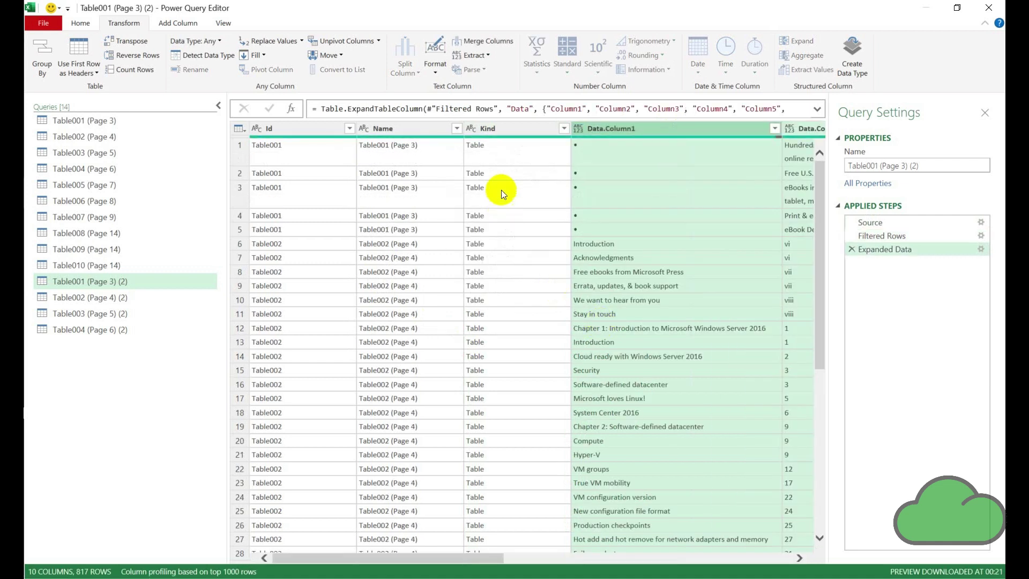
Remove the Name and Kind columns, leaving Id plus the Data columns.
left_click(417, 130)
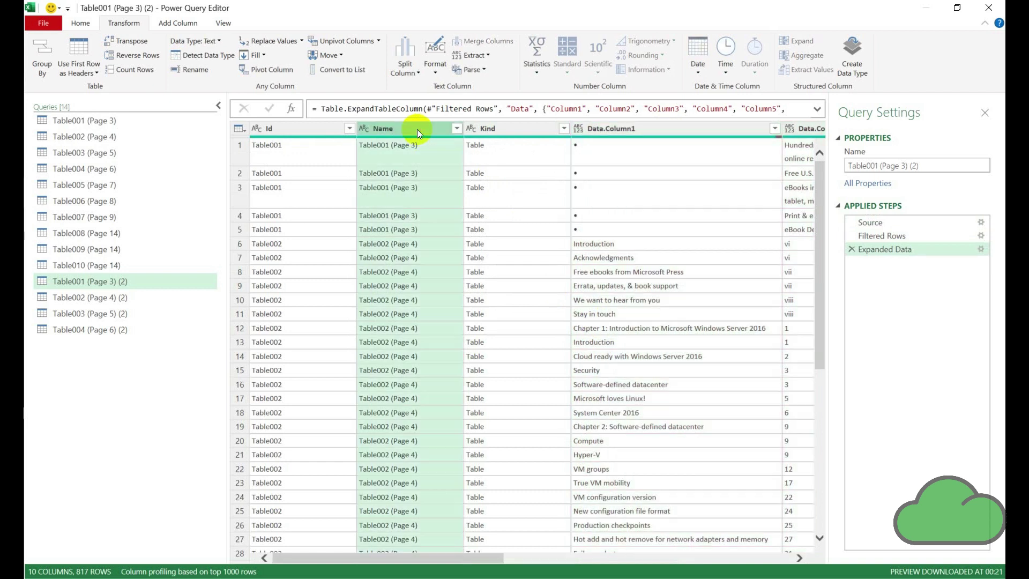
left_click(486, 133, "ctrl")
right_click(485, 133)
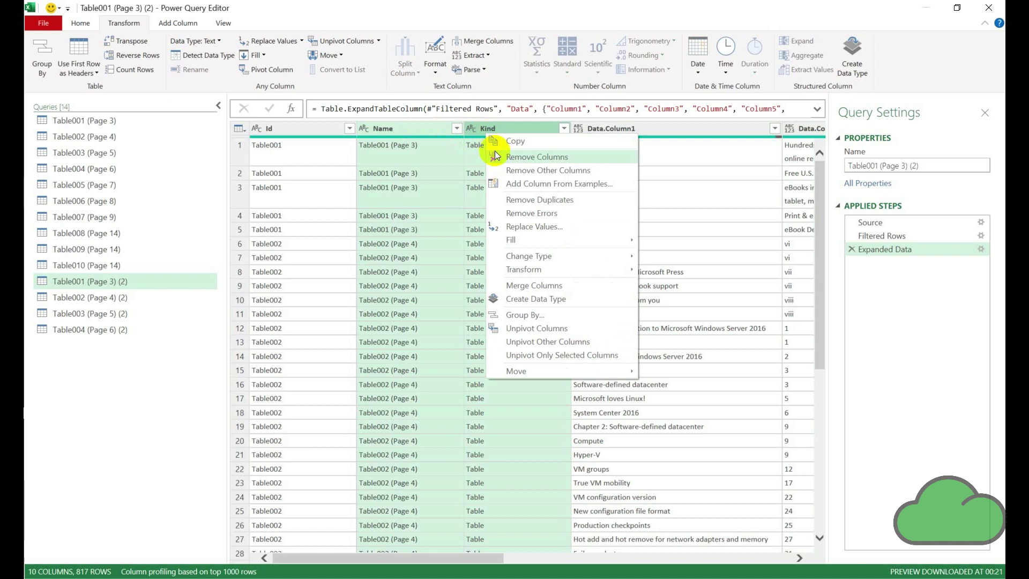
left_click(498, 155)
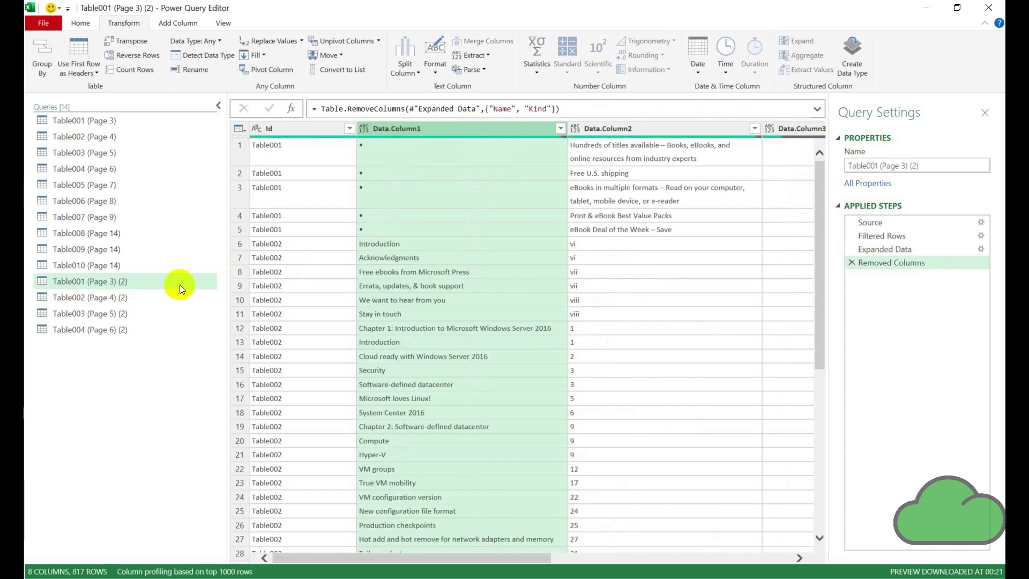
Delete the Table002, Table003 and Table004 '(2)' queries.
left_click(123, 298)
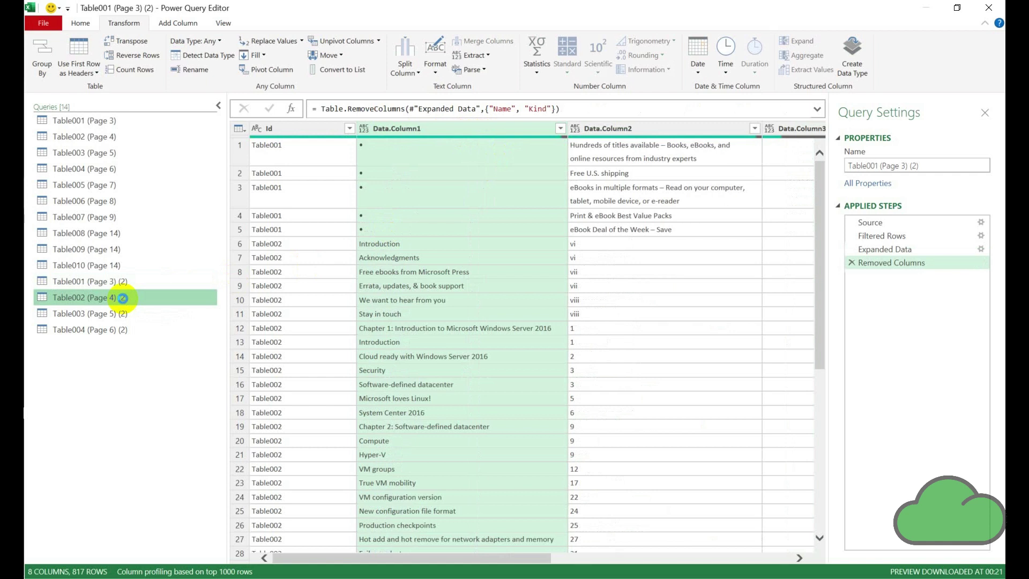
key("shift+Down")
key("shift+Down")
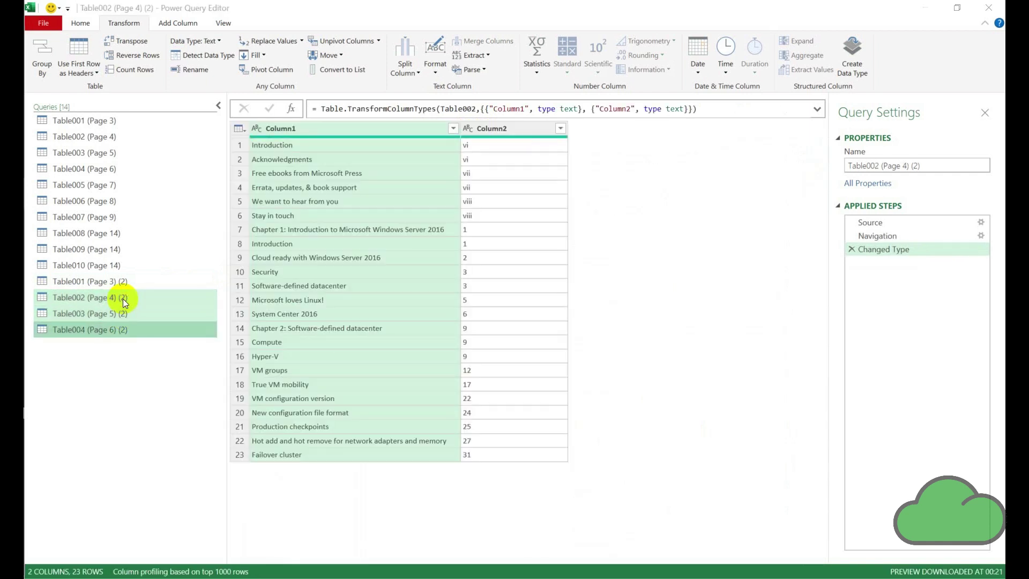
key("Delete")
key("Escape")
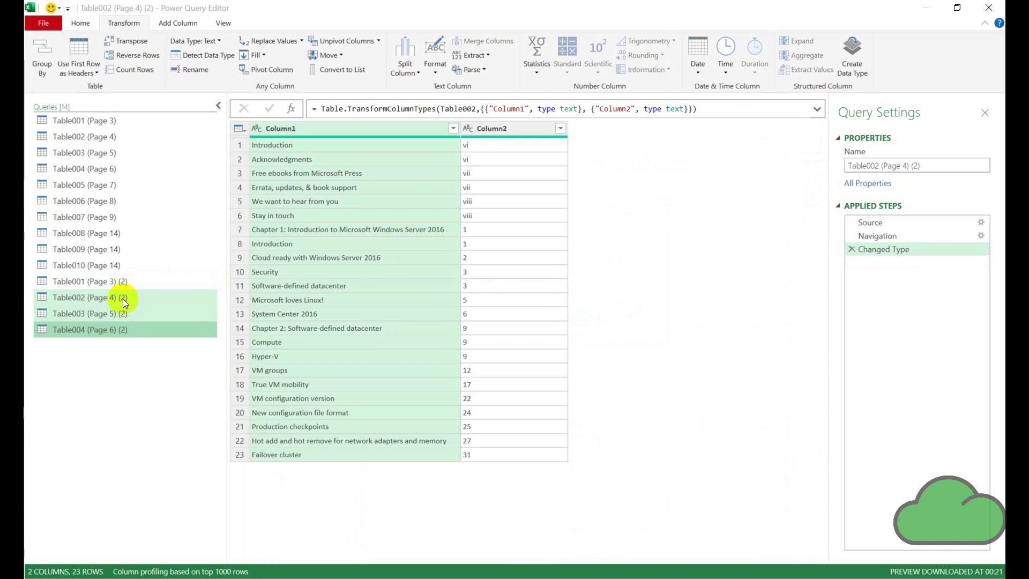
Rename the Table001 (Page 3) (2) query to AllTables.
left_click(95, 285)
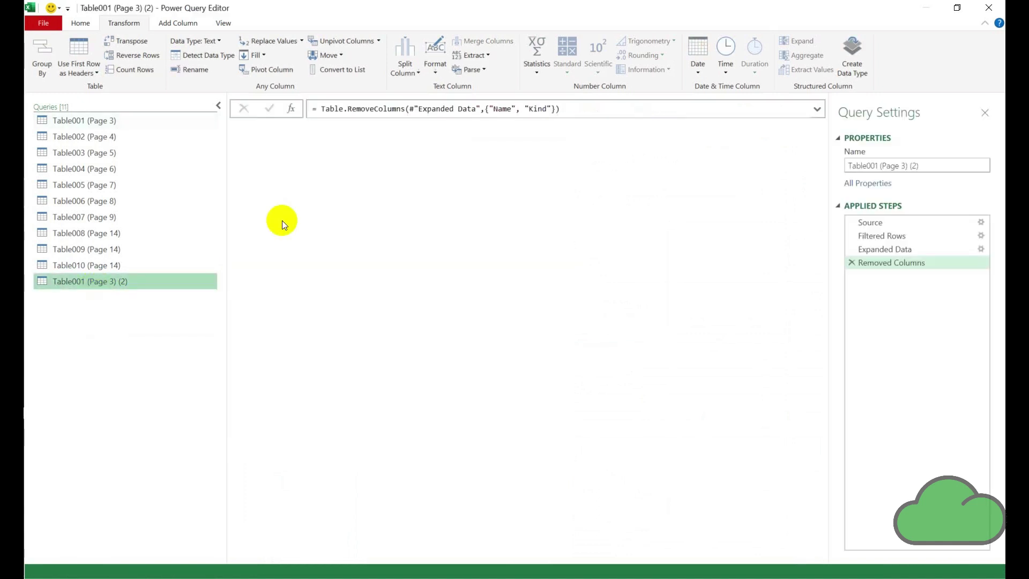
left_click(934, 167)
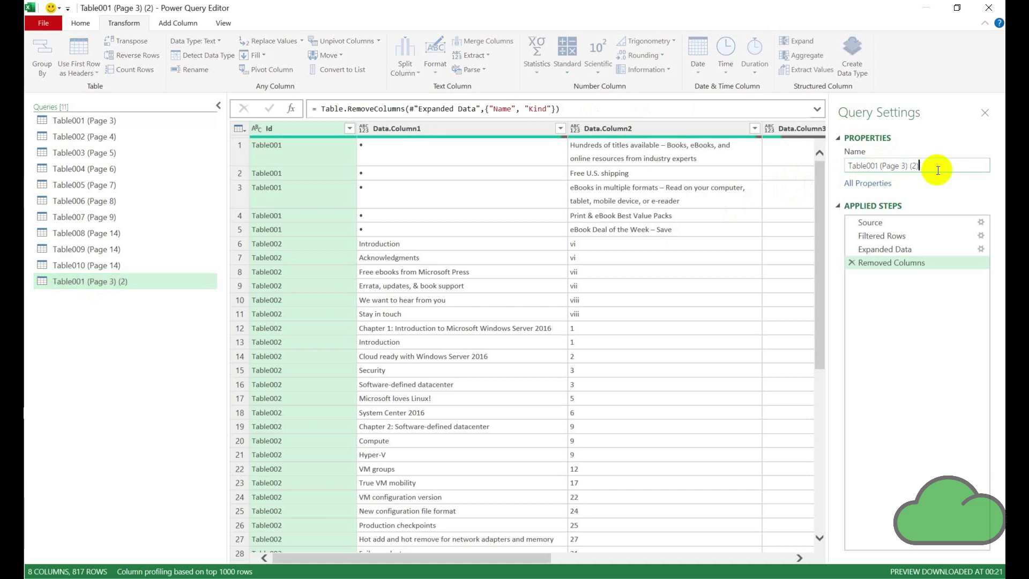
key("ctrl+a")
type("AllTables")
key("Return")
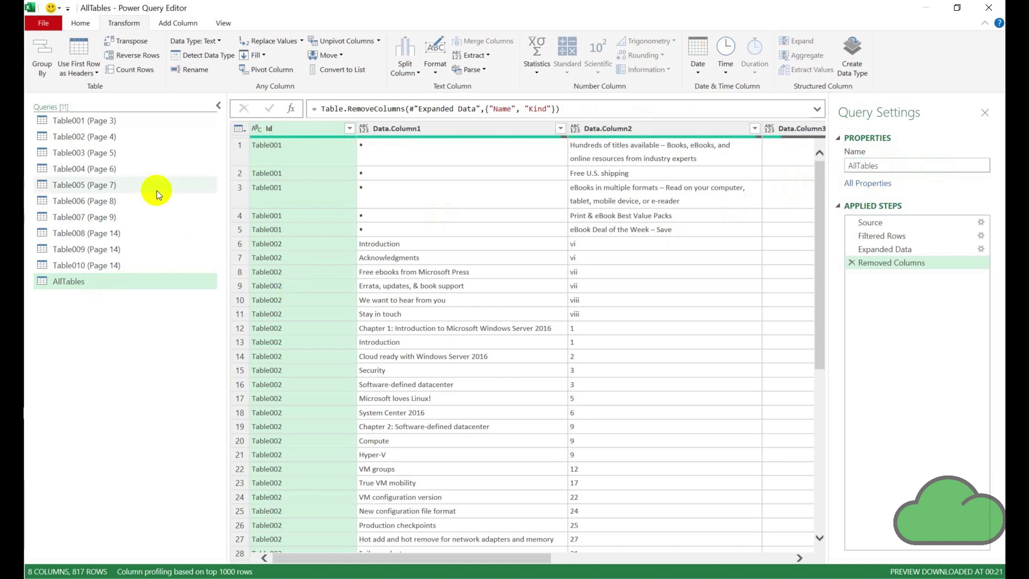
Close the editor and load AllTables into the workbook as an 817-row table.
left_click(81, 24)
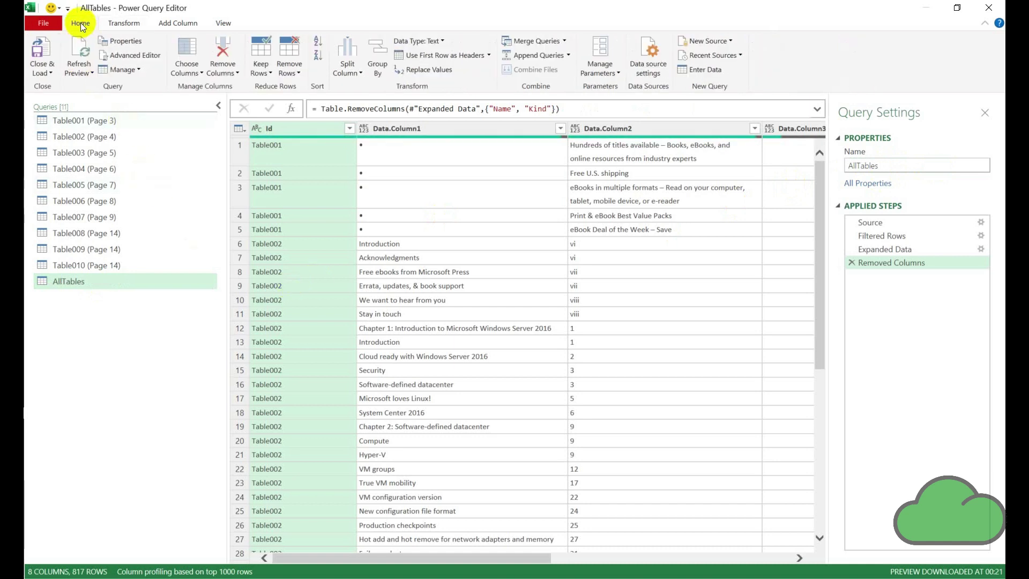
left_click(43, 72)
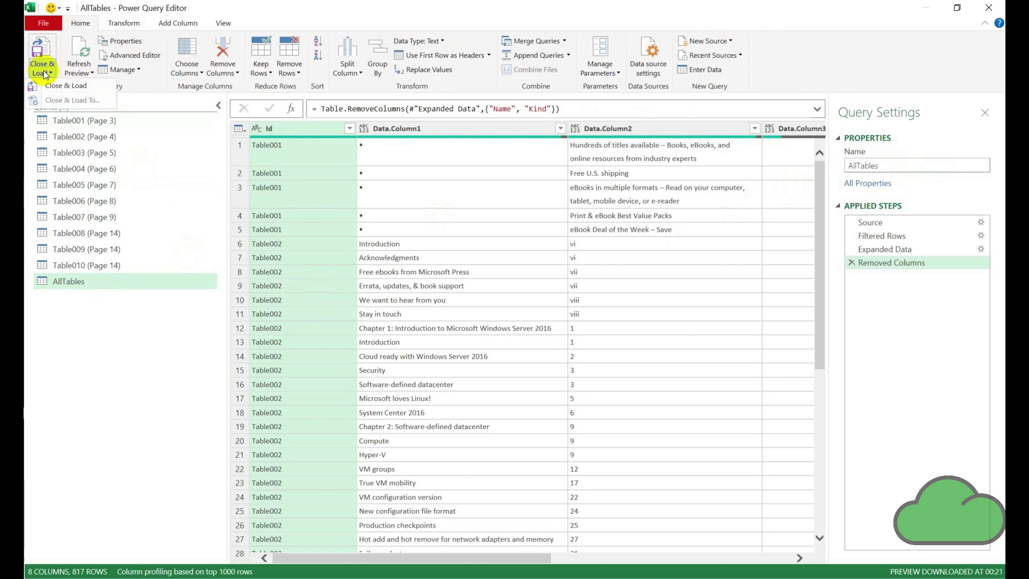
left_click(50, 85)
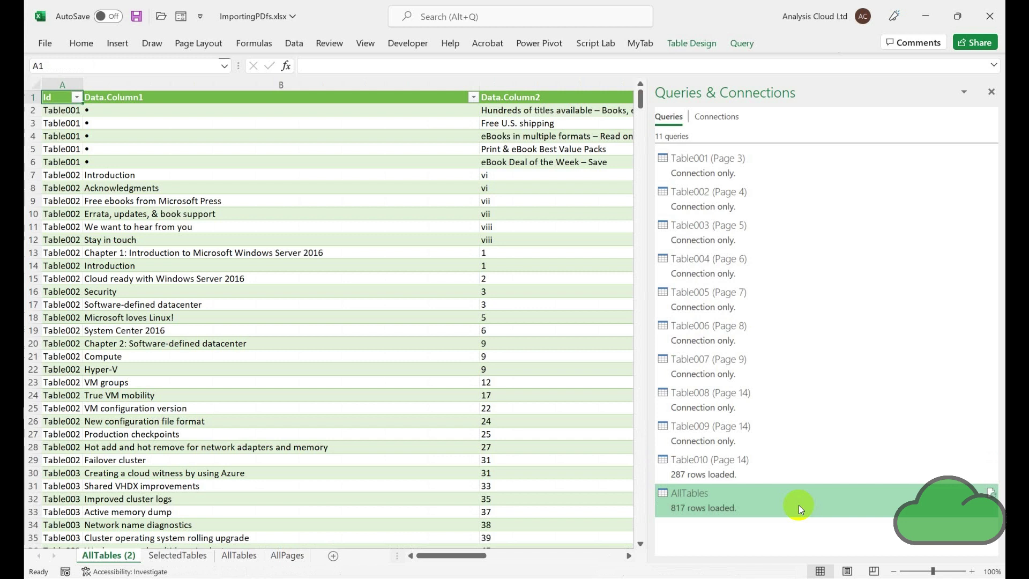
Check the AllTables table down to its last row, Table156, then switch to the AllPages sheet.
mouse_move(799, 505)
left_click(163, 268)
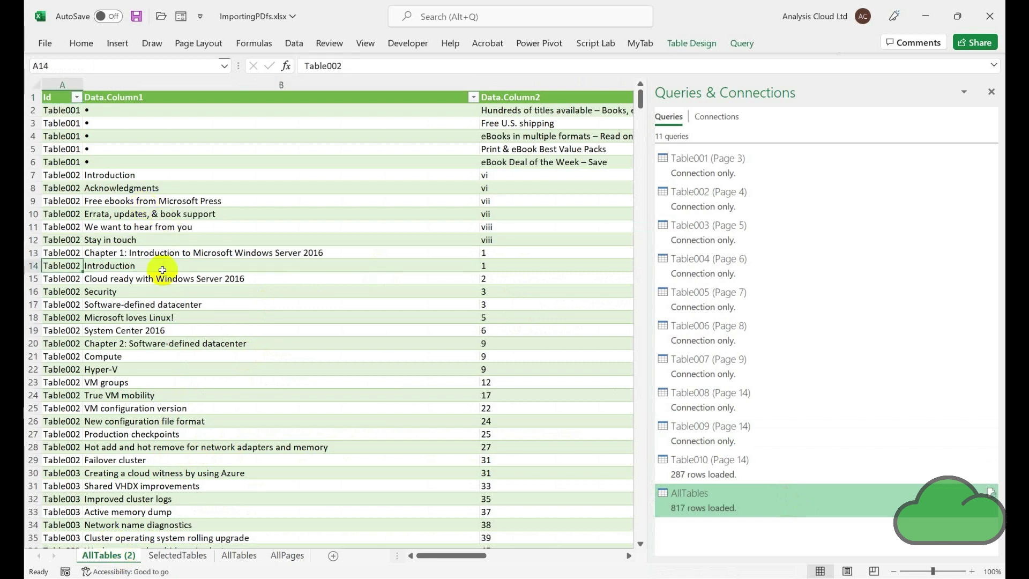
key("ctrl+Down")
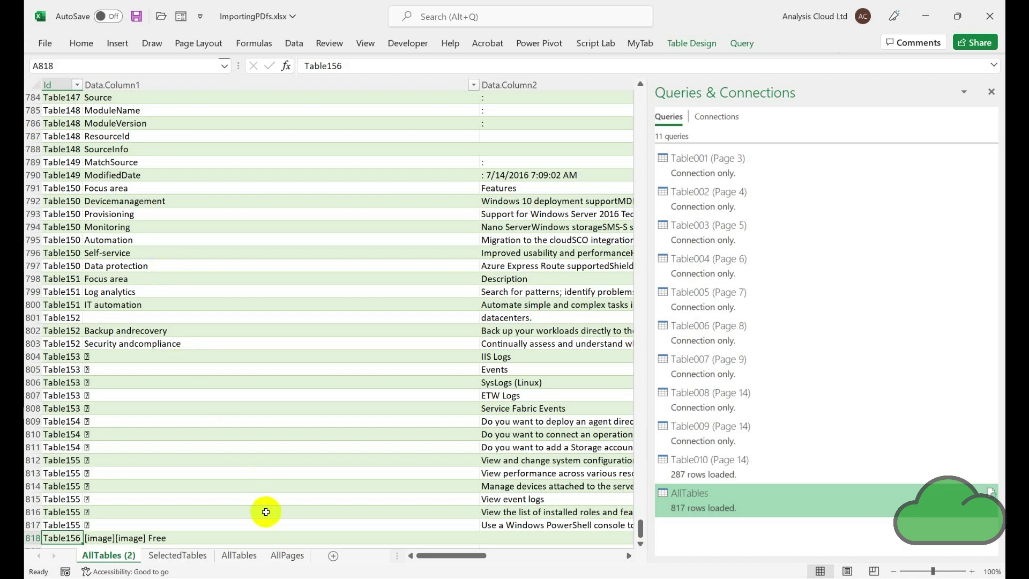
left_click(287, 555)
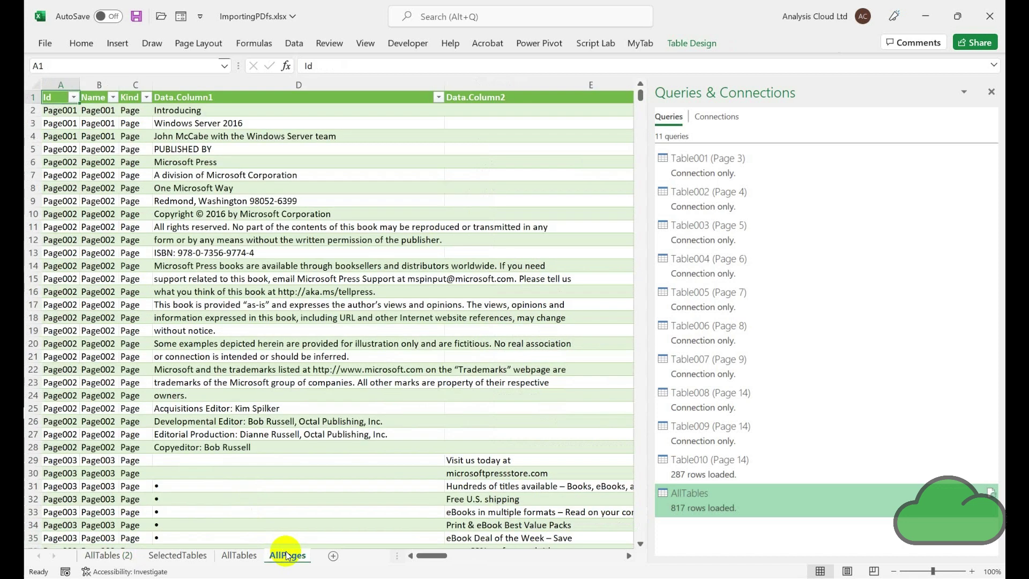
left_click(264, 510)
key("Left")
key("Left")
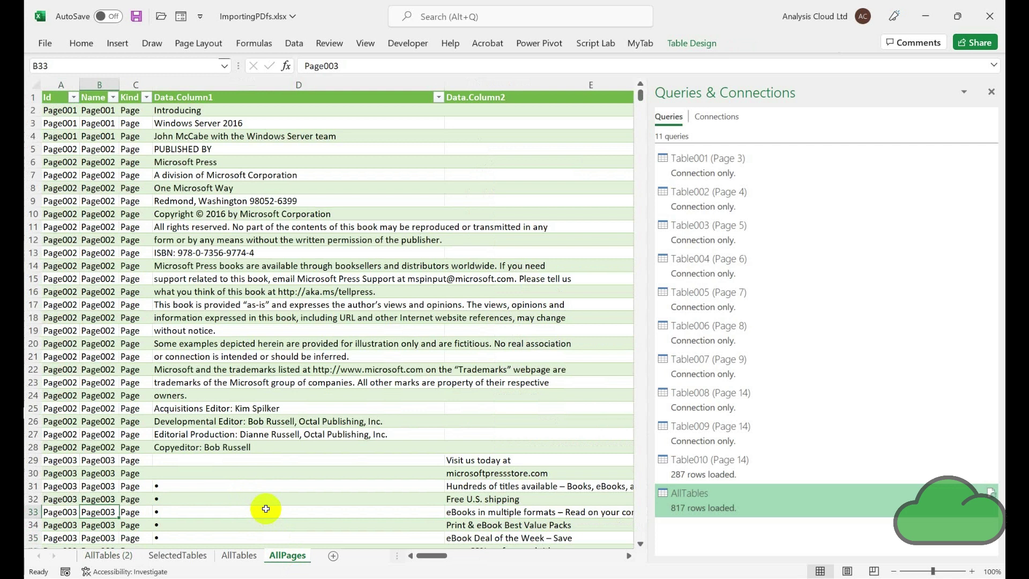
key("Left")
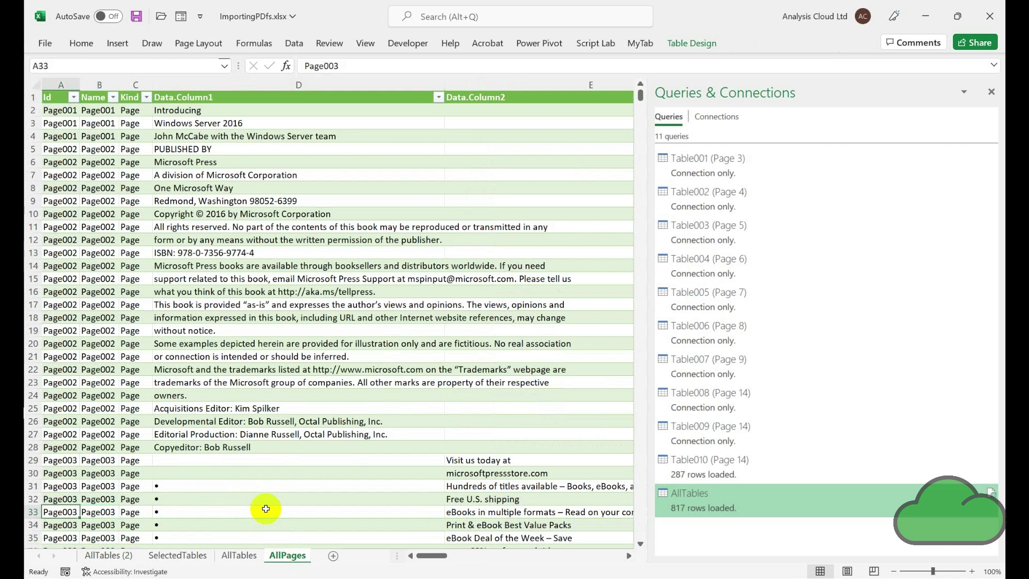
key("ctrl+Down")
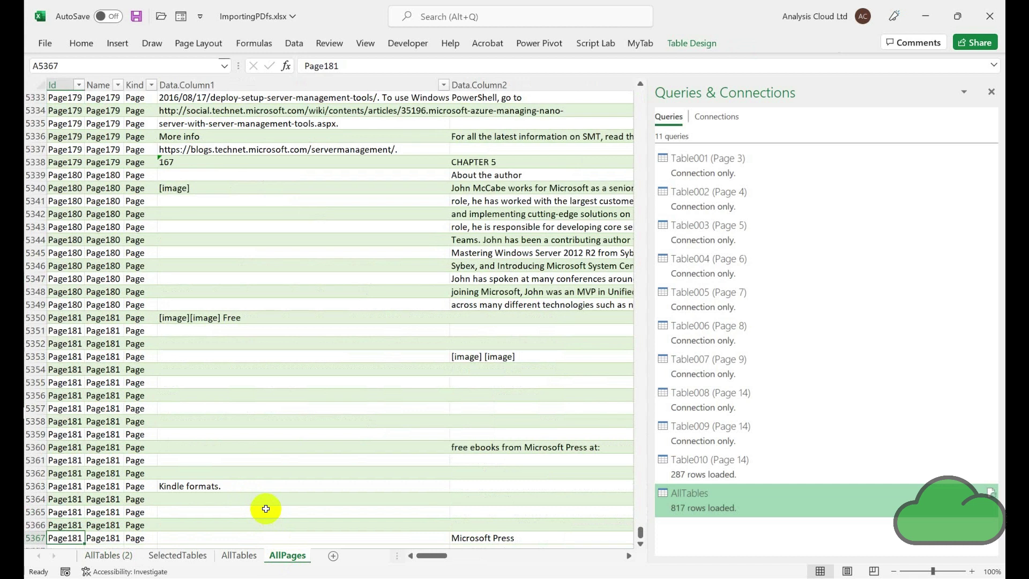
scroll(265, 508, "down", 1)
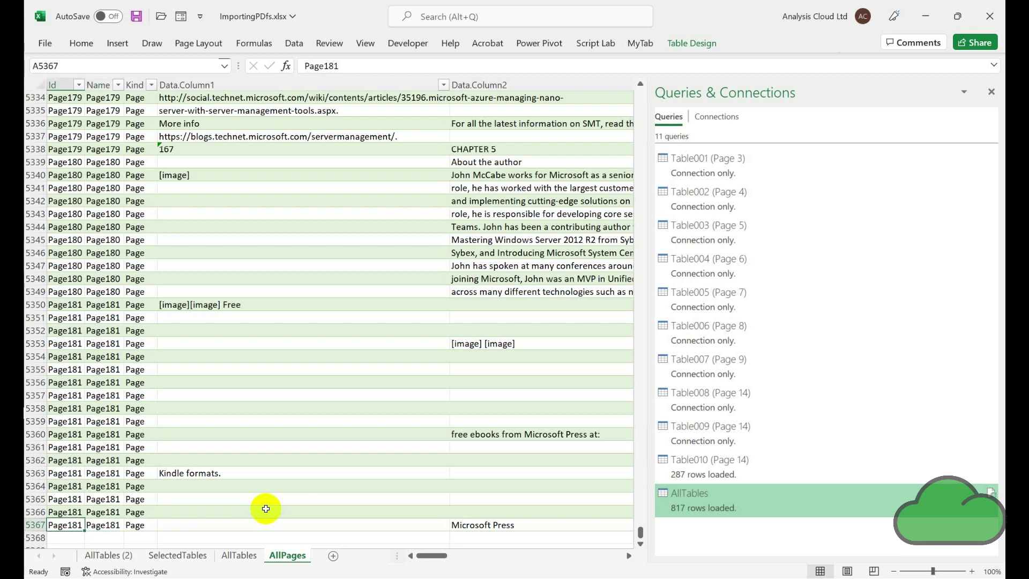
key("ctrl+Home")
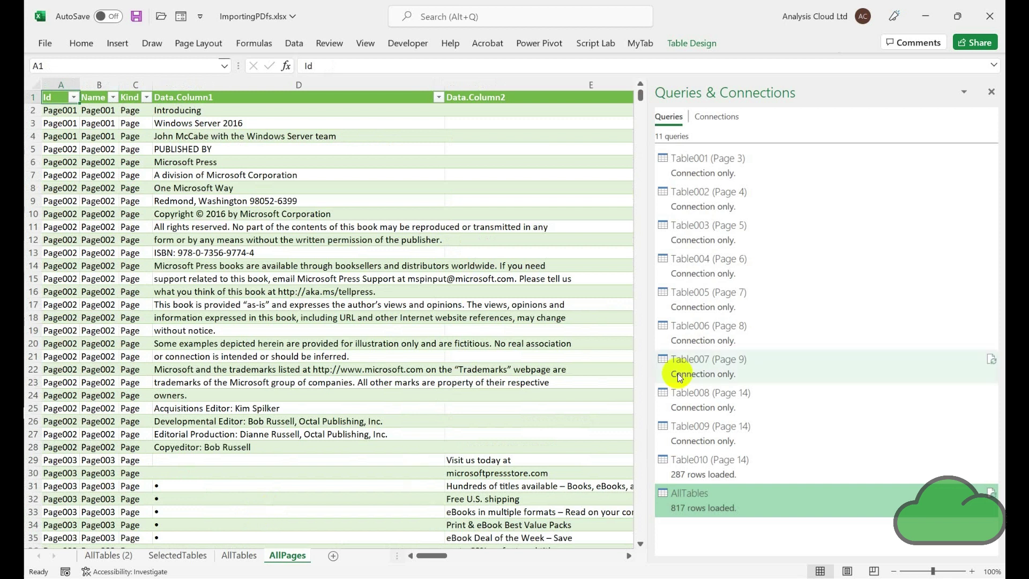
Close the Queries & Connections pane and select cell D21 to read its full text.
left_click(995, 94)
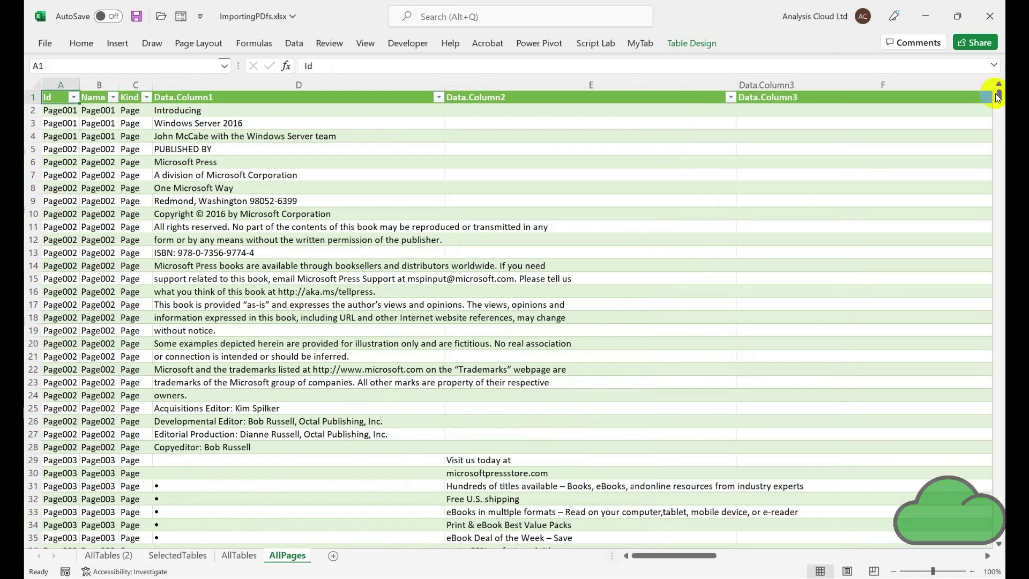
left_click(177, 356)
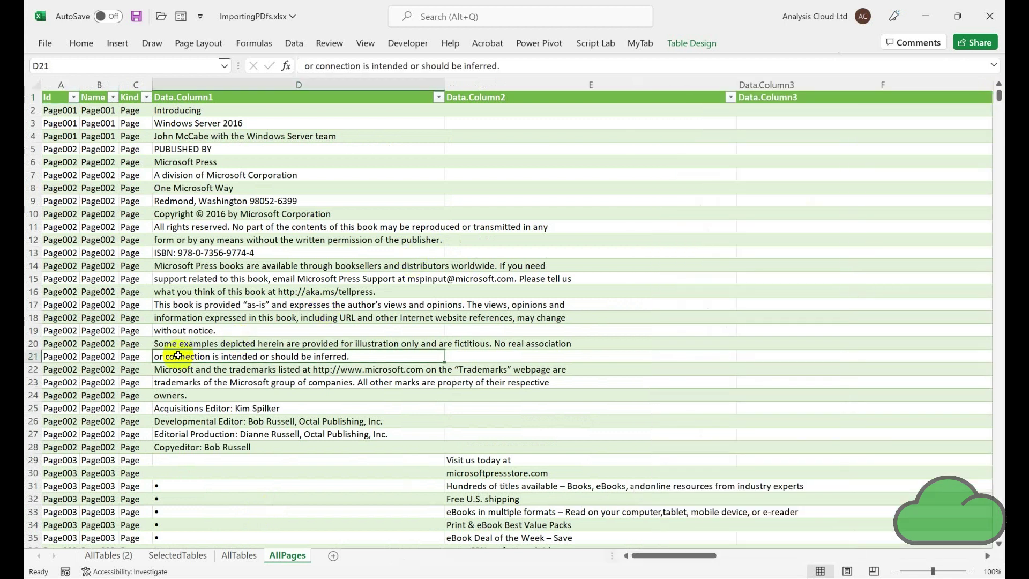